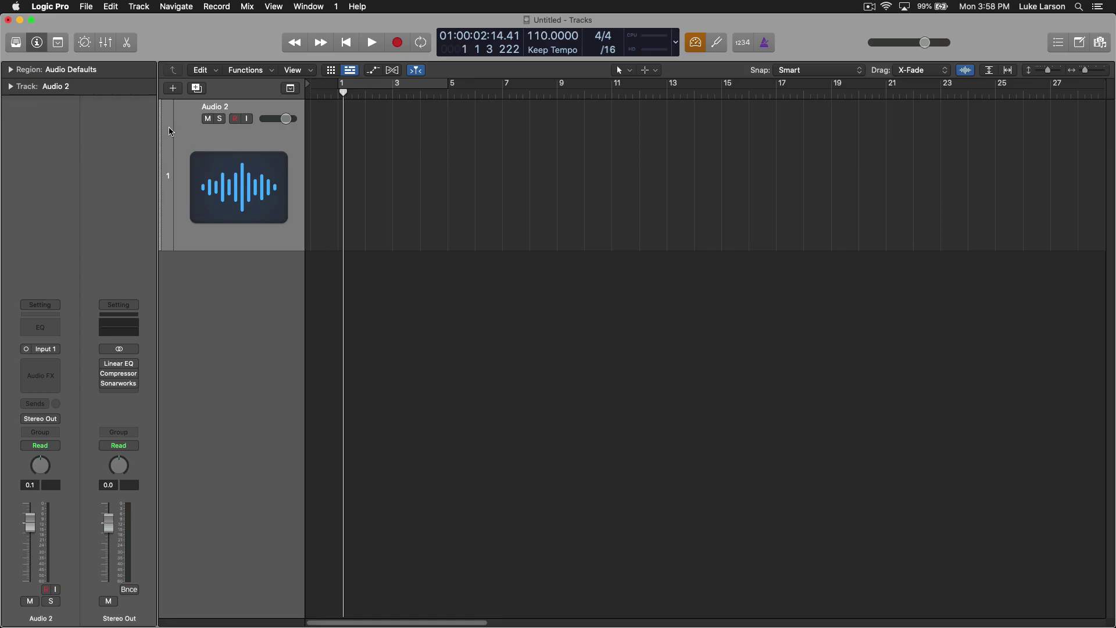
Create a software instrument track and load Drum Machine Designer with an Empty Kit on it.
click(173, 89)
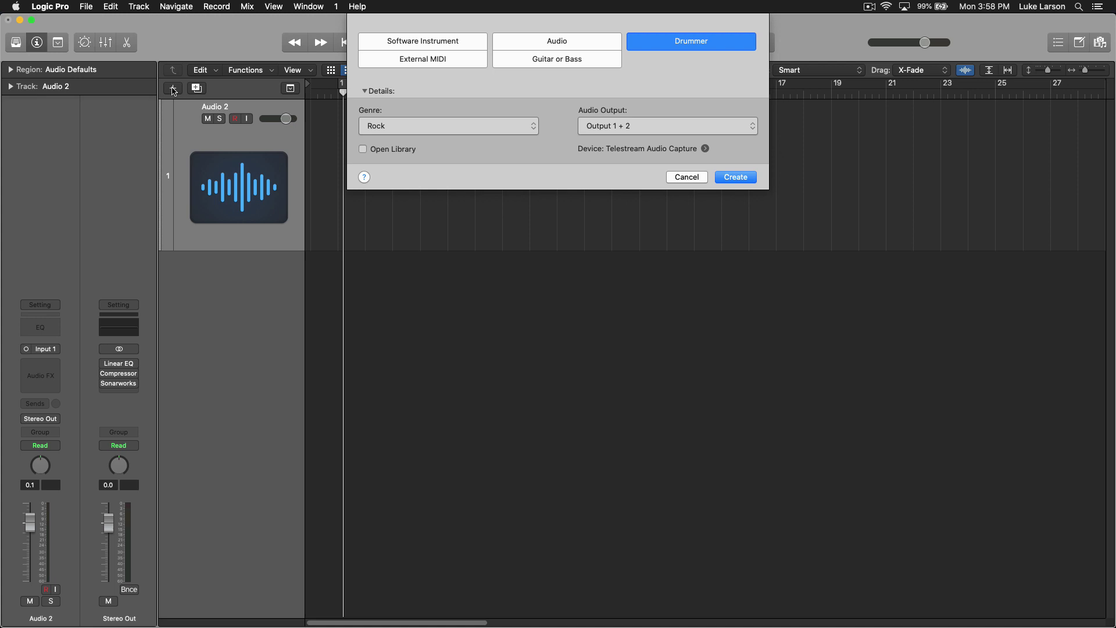
click(436, 46)
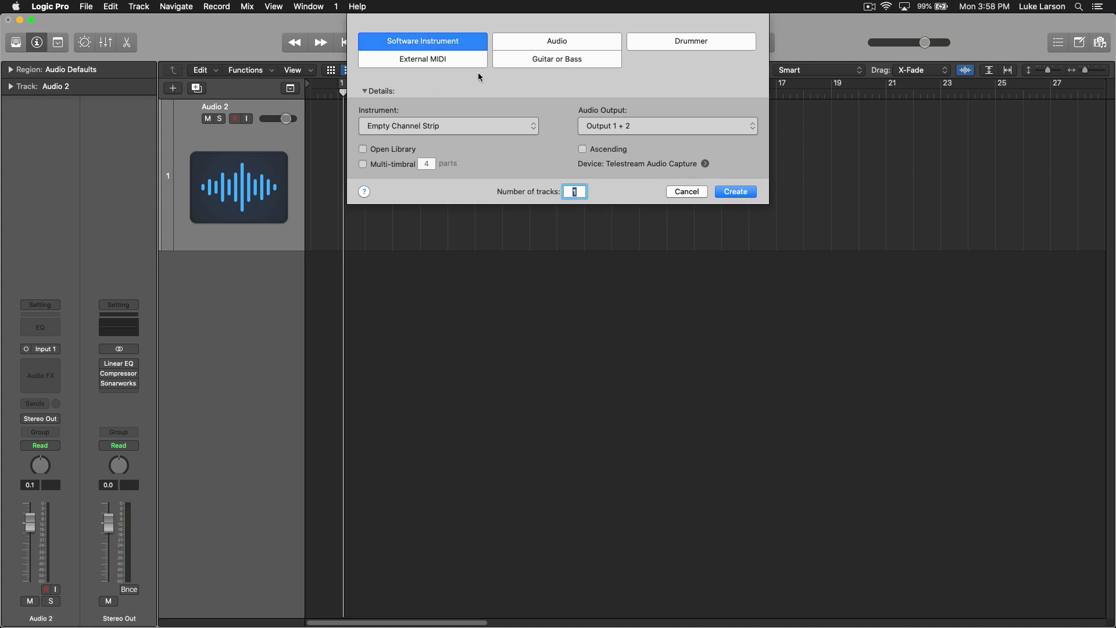
click(733, 192)
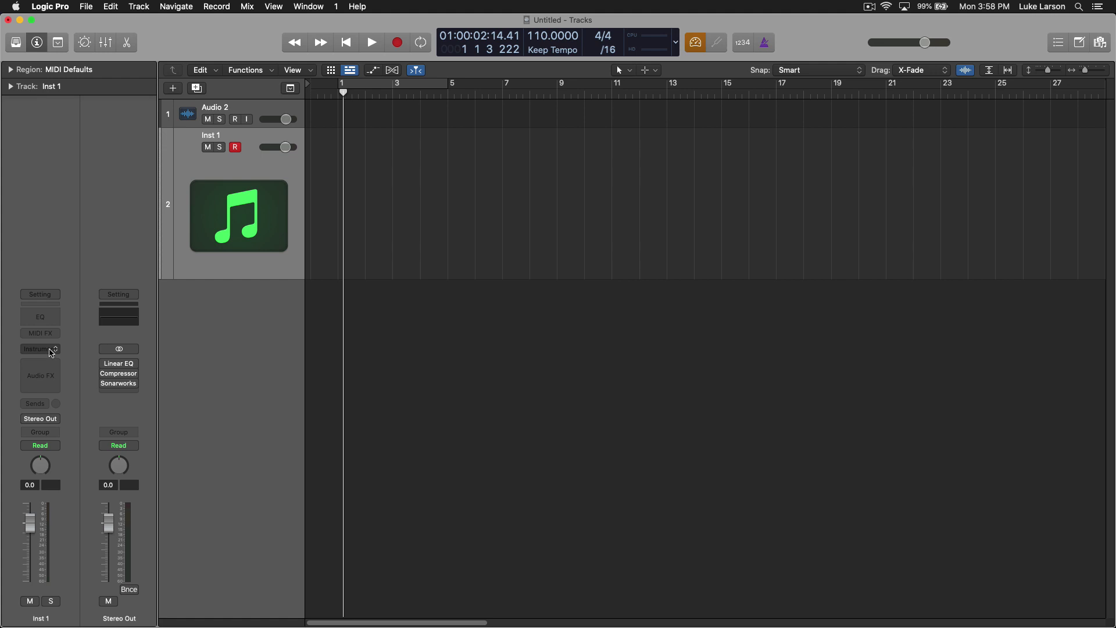
click(52, 351)
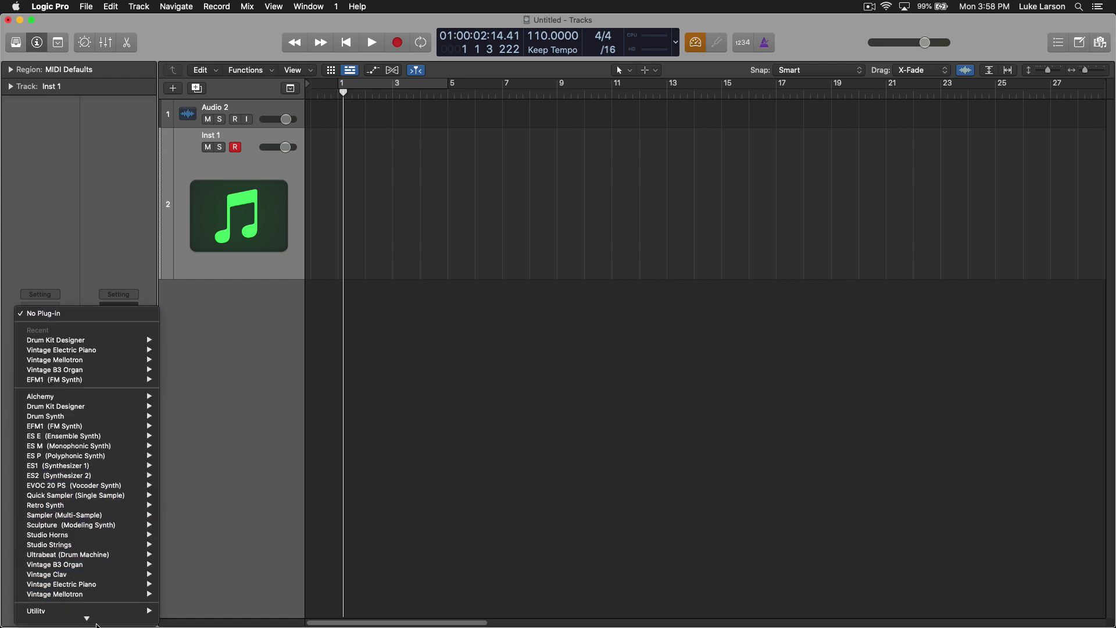
mouse_move(87, 618)
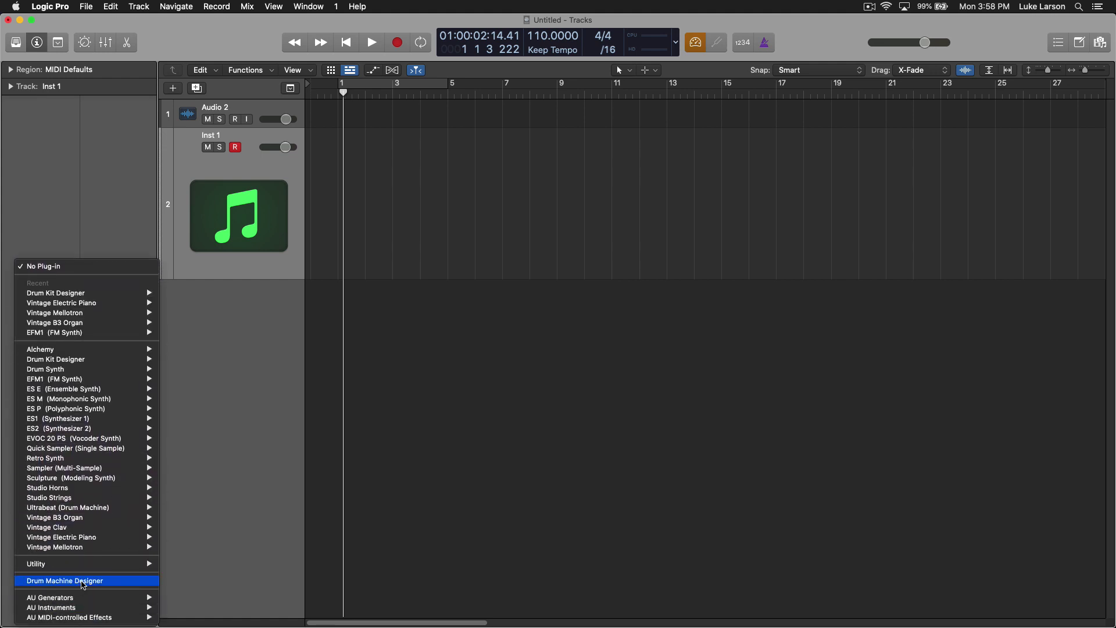
click(84, 581)
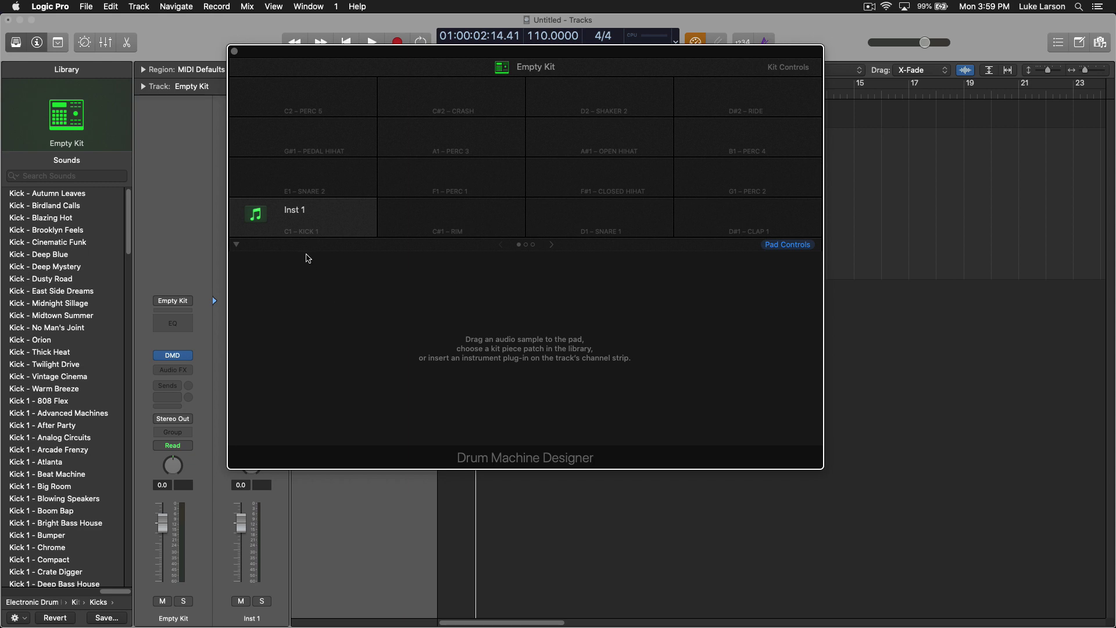
mouse_move(290, 238)
mouse_move(581, 238)
click(551, 245)
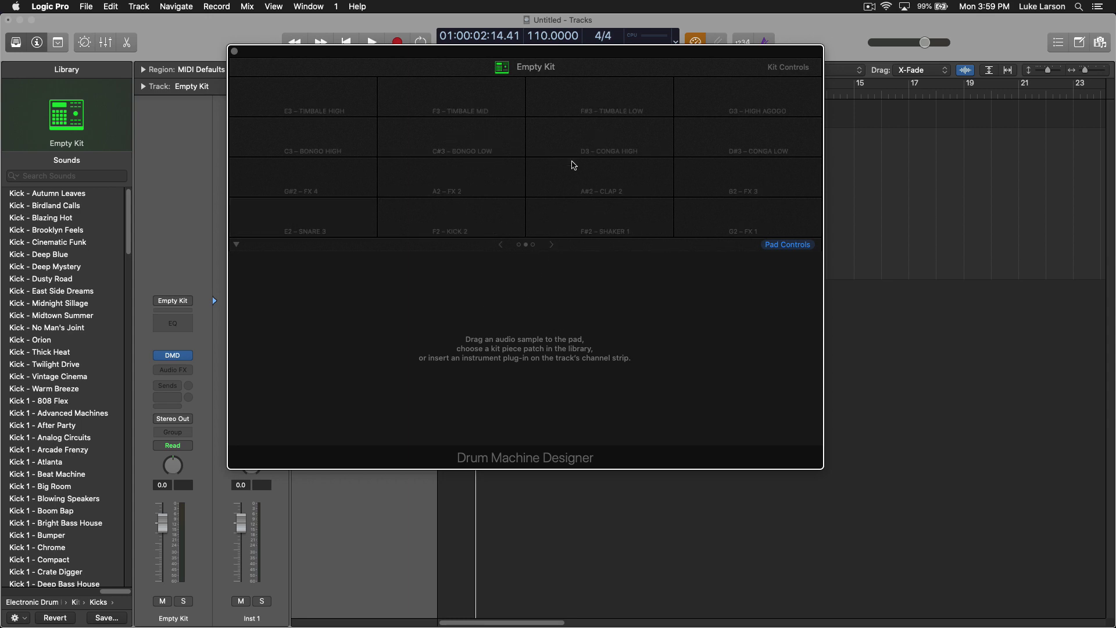
click(552, 246)
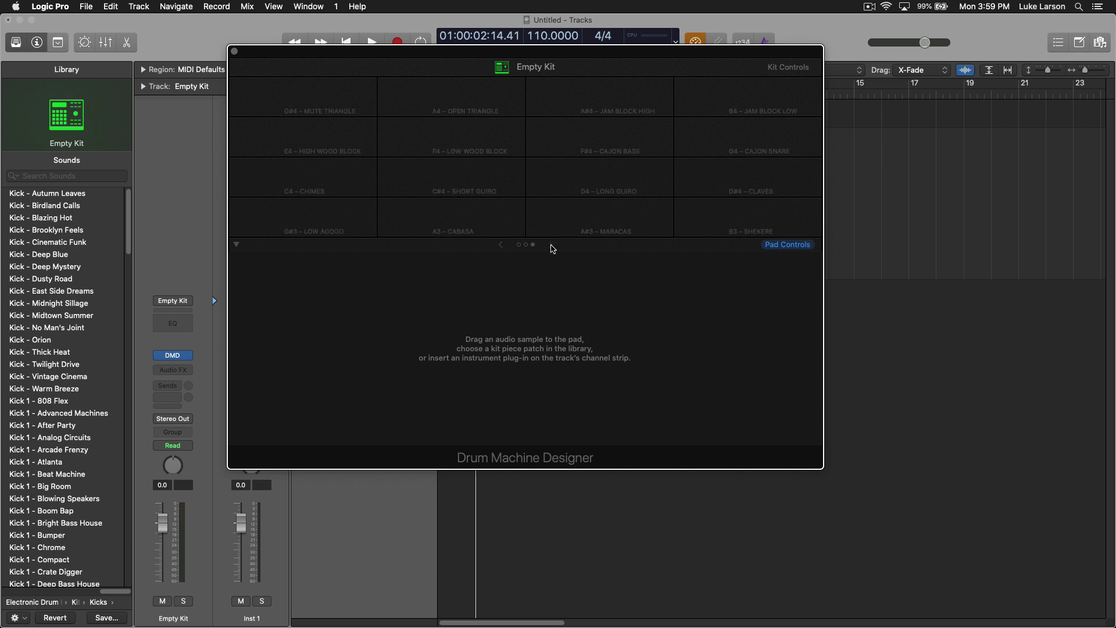
click(500, 245)
click(500, 245)
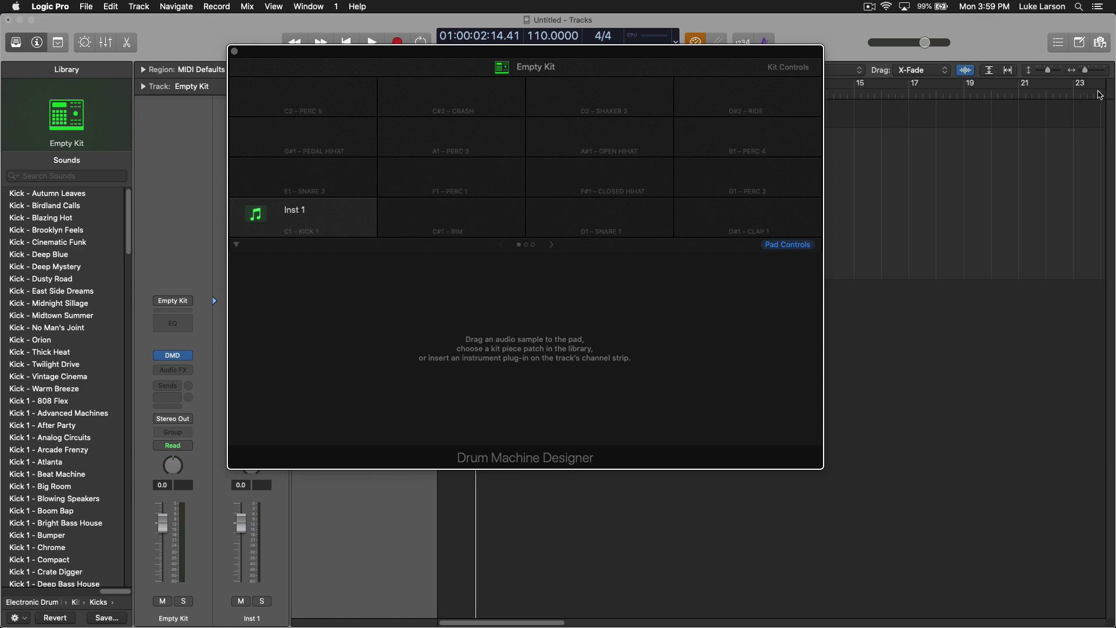
From Desktop > Toy Keyboard Kit in the Browser, drop Kick.wav onto the C1 kick pad.
click(1100, 43)
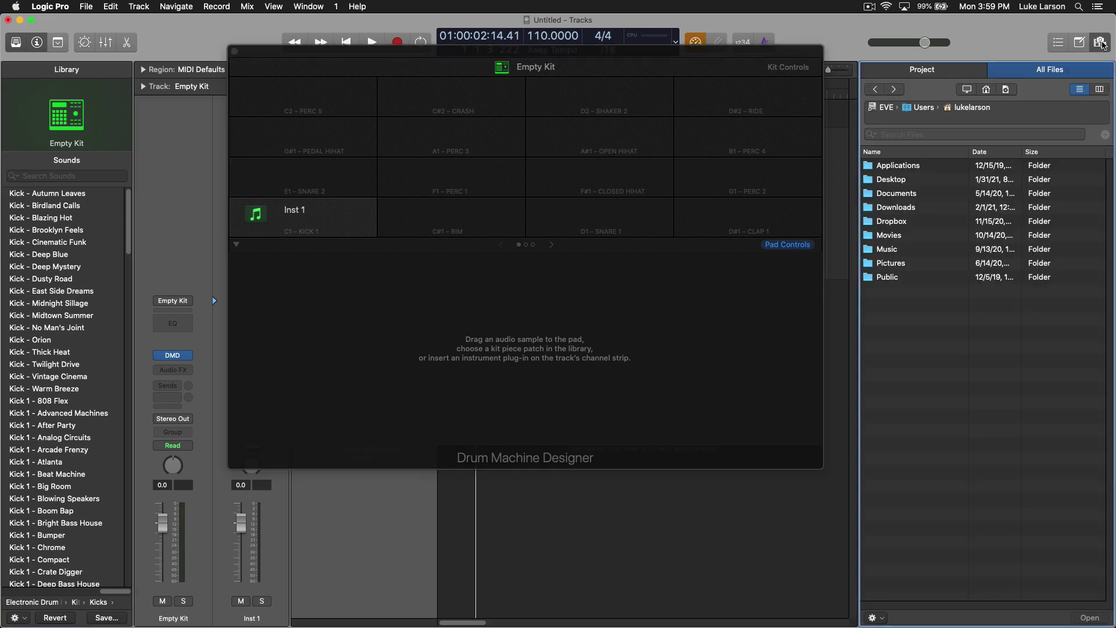
double_click(894, 180)
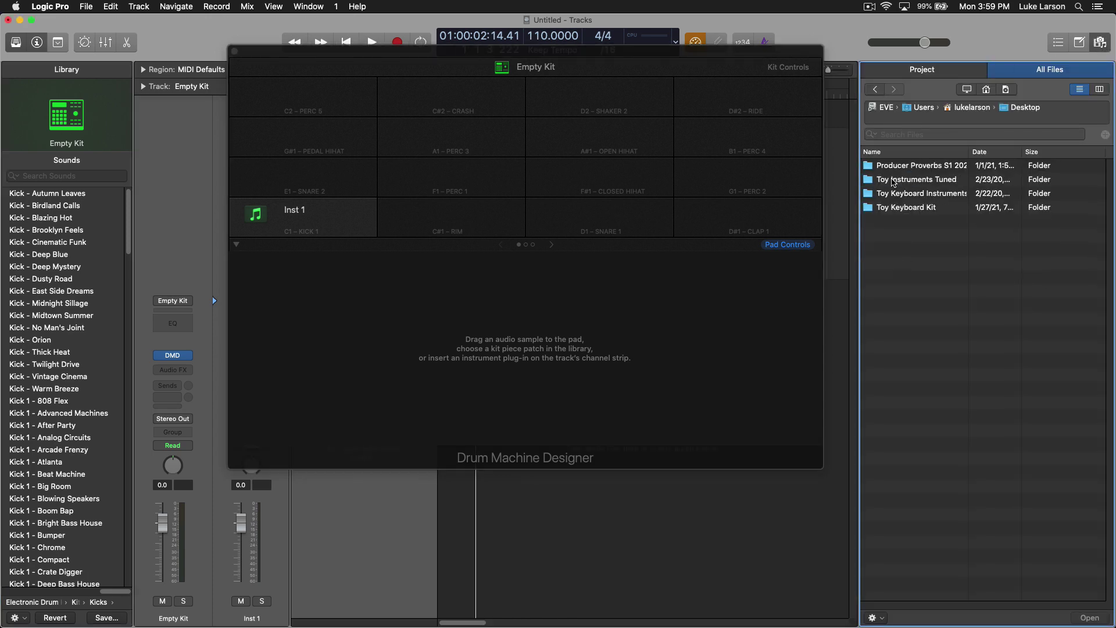
double_click(907, 207)
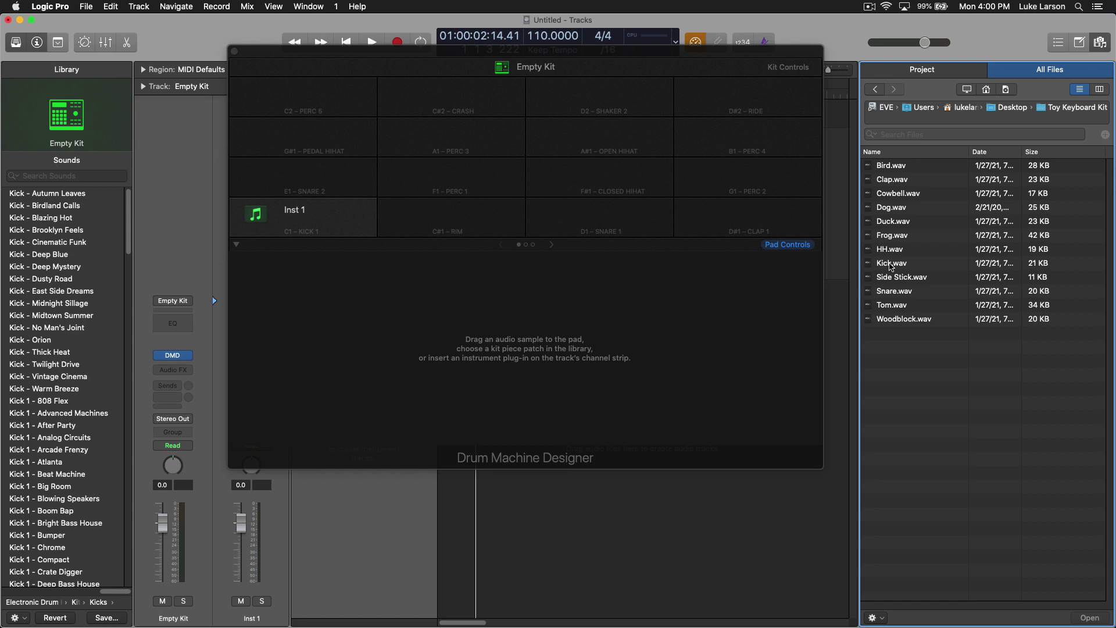
drag(891, 266, 307, 224)
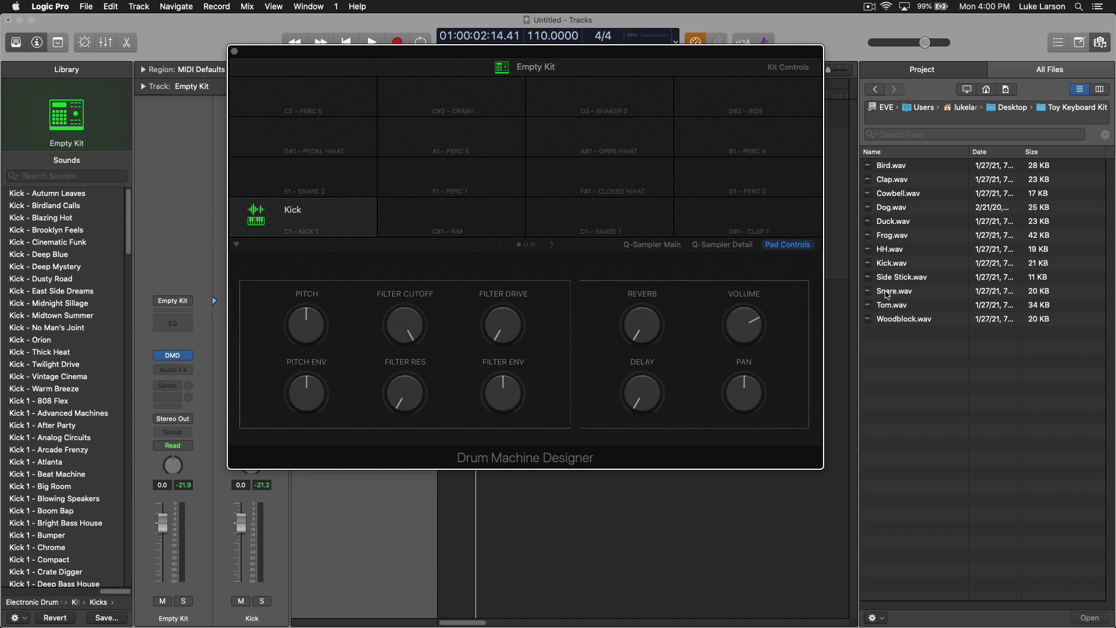
Load Snare, Side Stick, Clap, HH, Tom, Woodblock and Cowbell onto pads D1, C#1, D#1, F#1, F1, C#2, D2.
drag(887, 294, 610, 224)
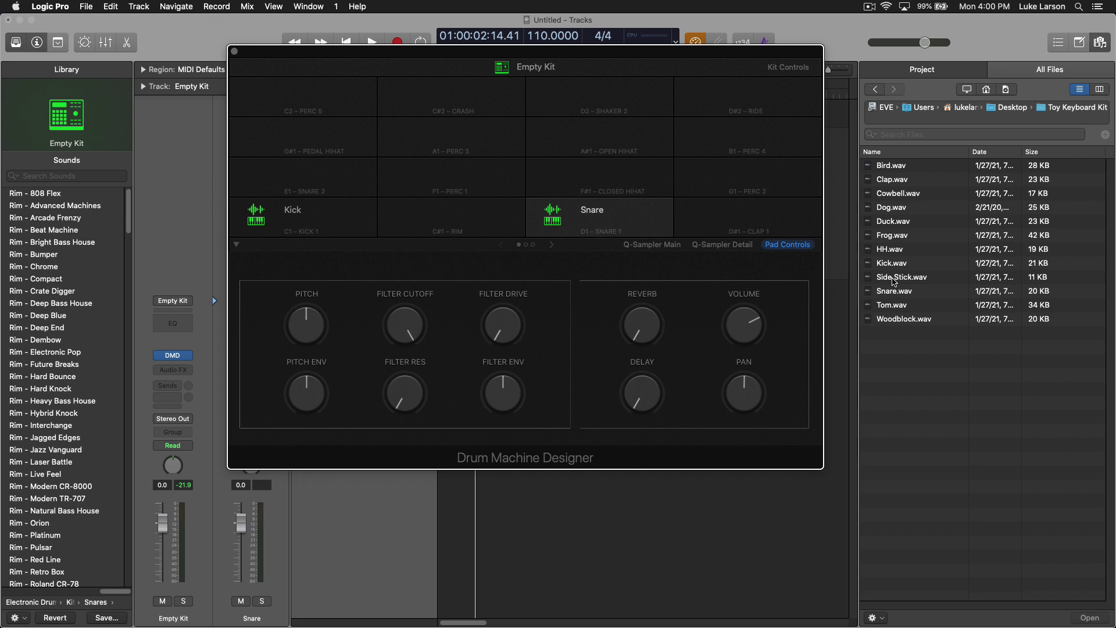
drag(893, 279, 451, 224)
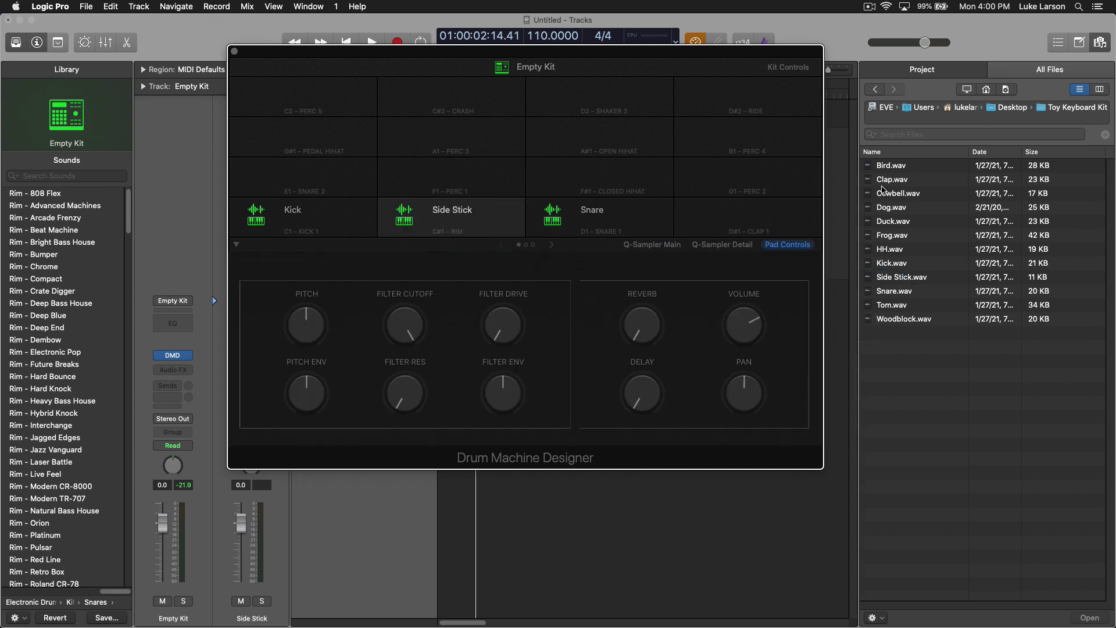
drag(882, 179, 759, 223)
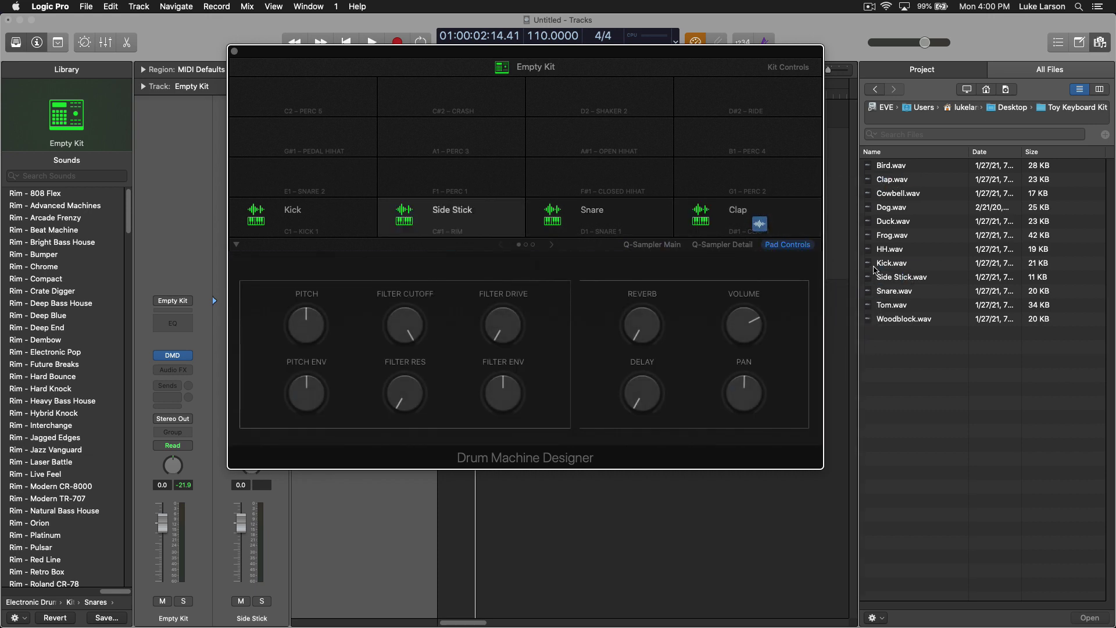
drag(887, 249, 613, 185)
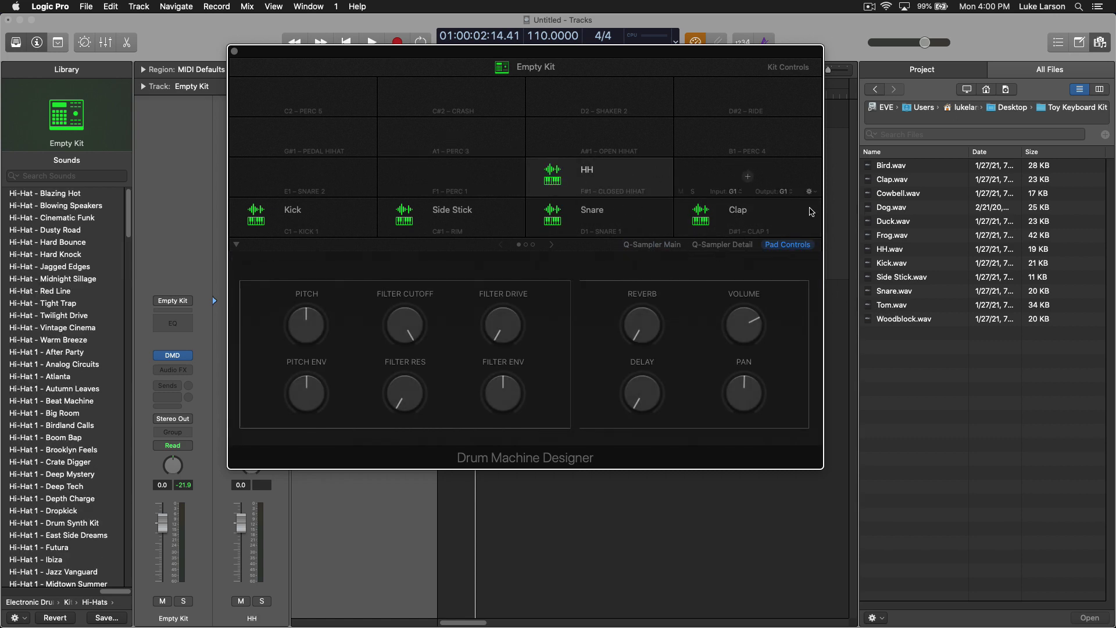
drag(888, 306, 437, 176)
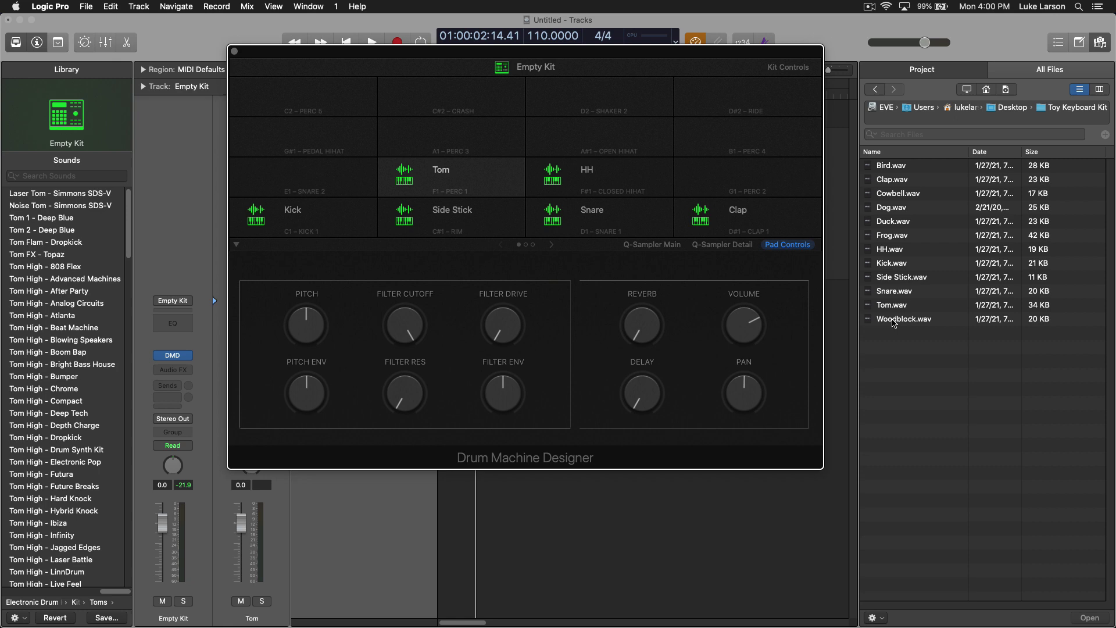
drag(895, 323, 441, 93)
drag(891, 196, 607, 96)
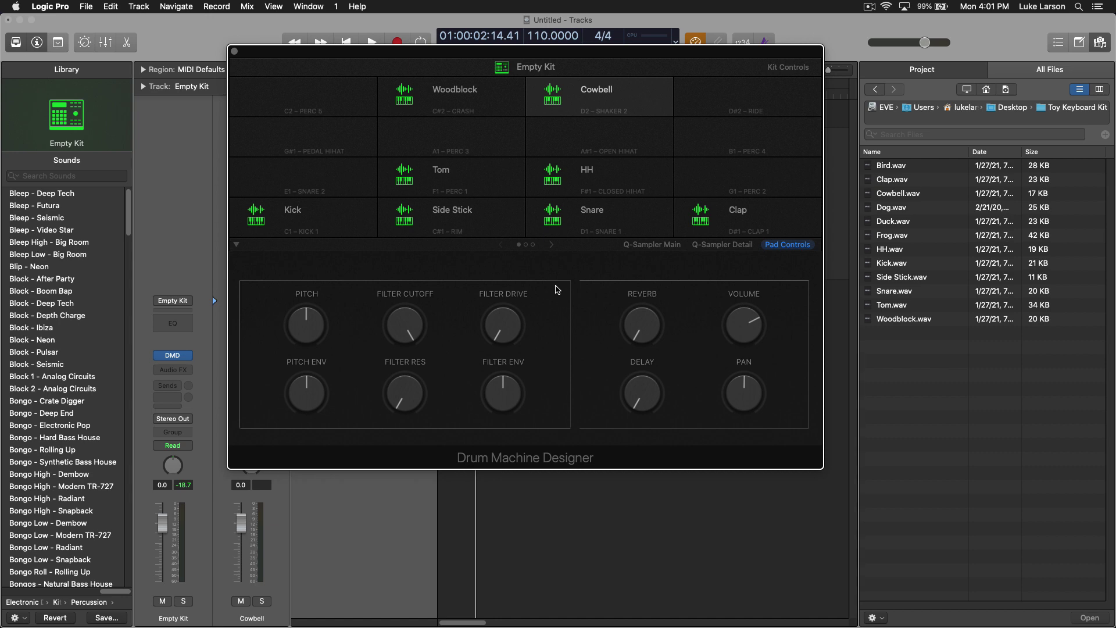
Close the Browser and rename the kit from 'Empty Kit' to 'Toy Kit'.
click(1100, 42)
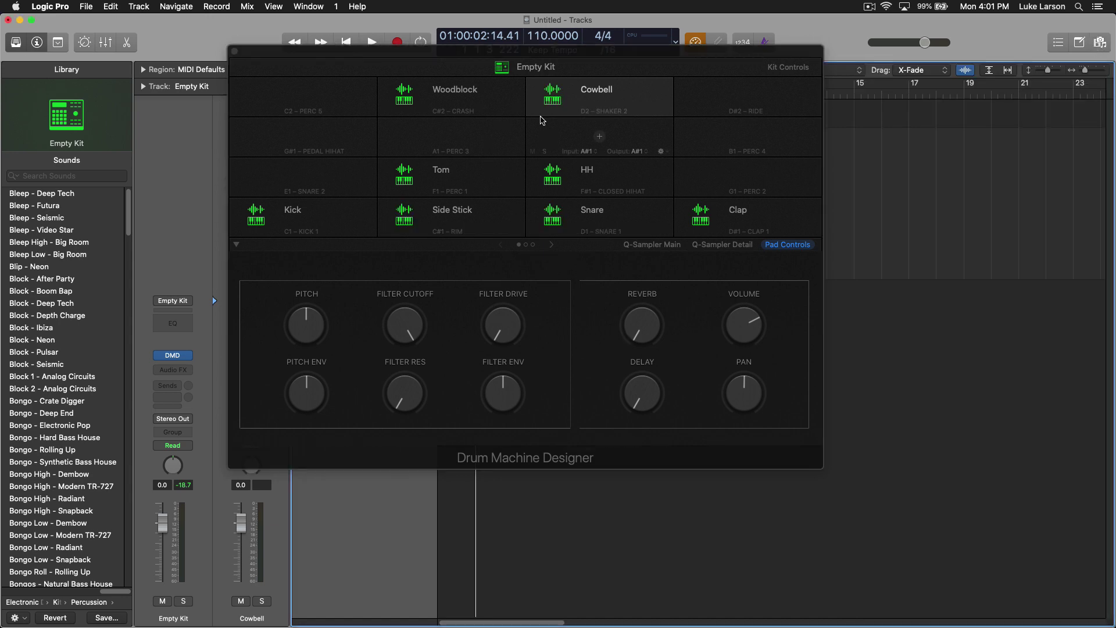
double_click(534, 68)
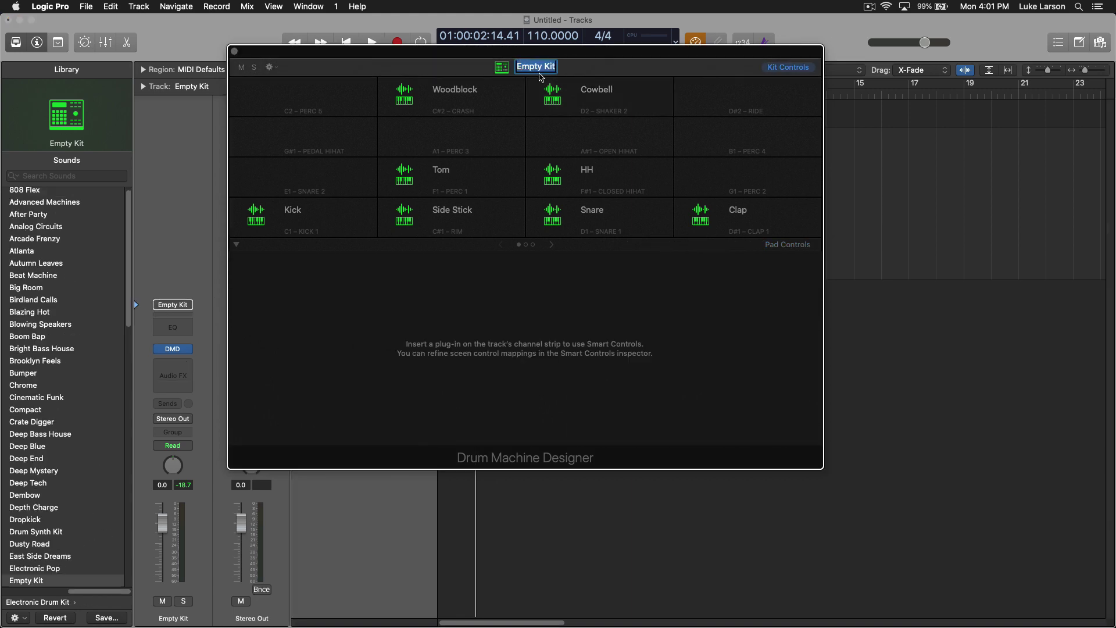
text(Toy Kit)
key(Return)
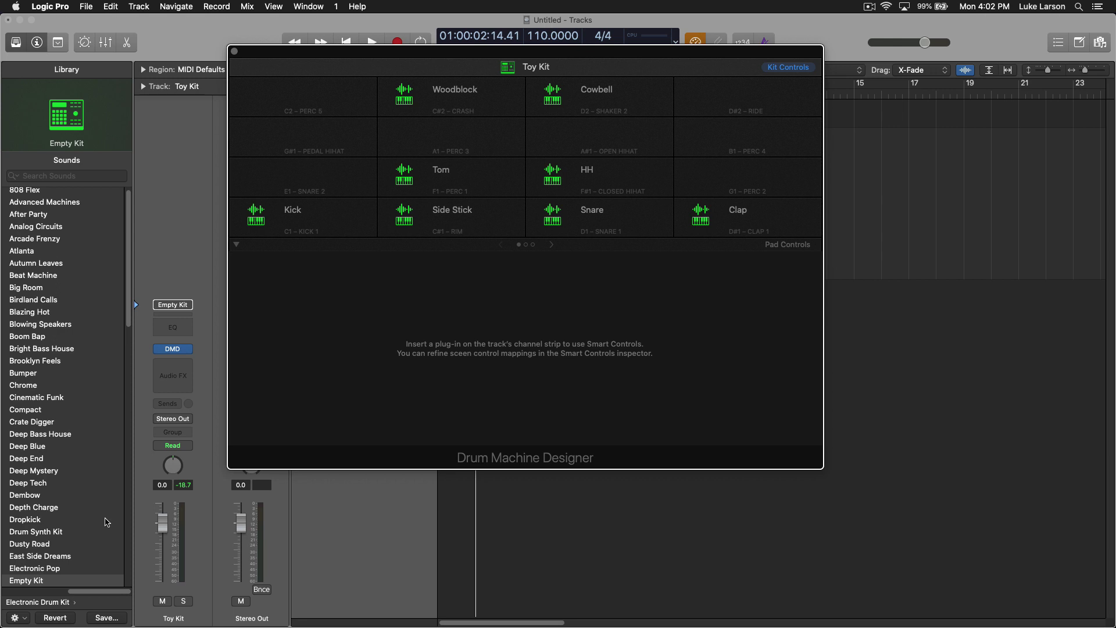
Save Toy Kit.patch, check it under User Patches, and close Drum Machine Designer.
click(107, 618)
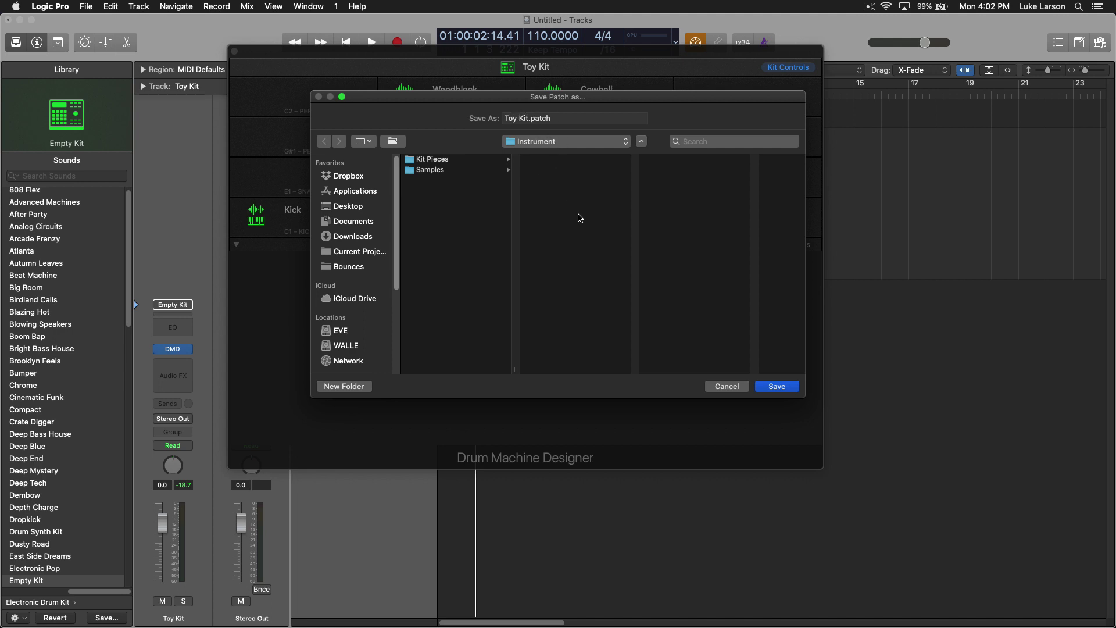
click(777, 386)
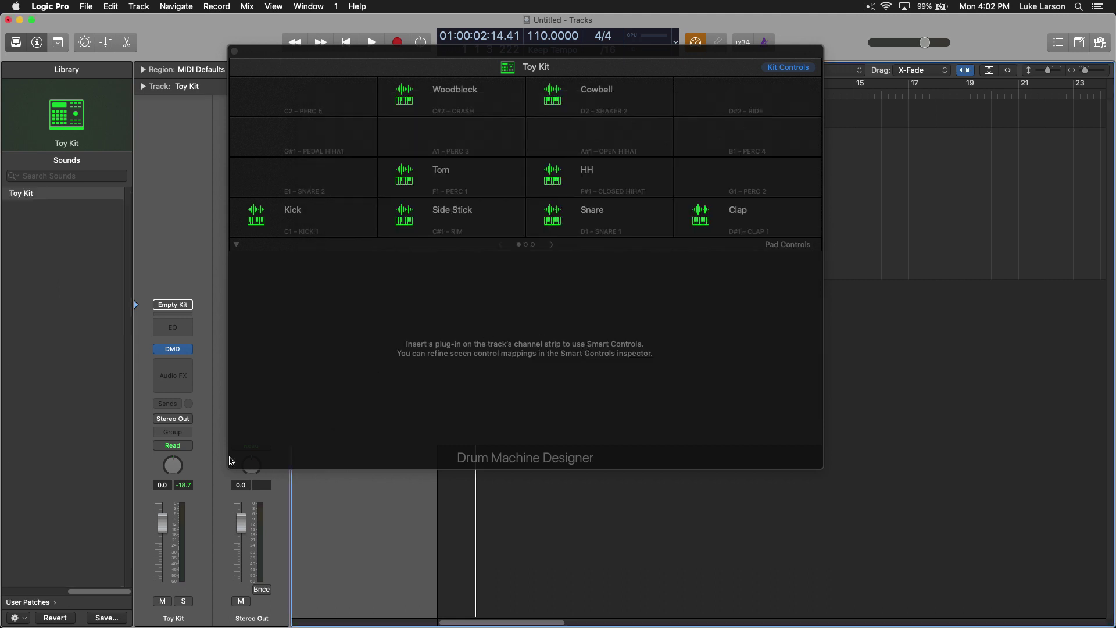
drag(116, 592, 46, 592)
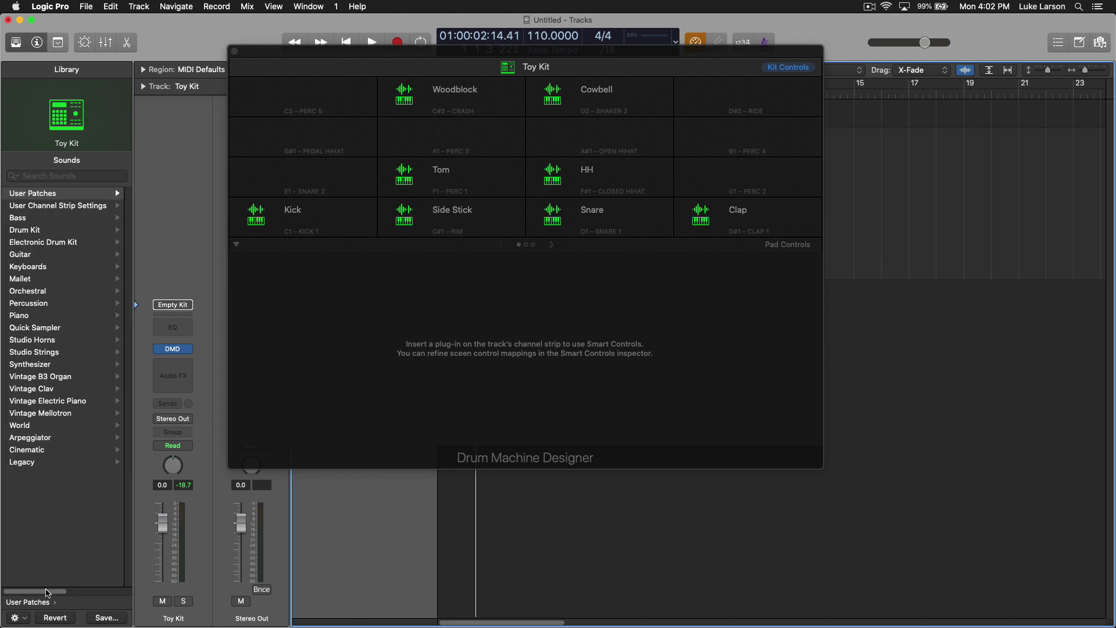
click(42, 194)
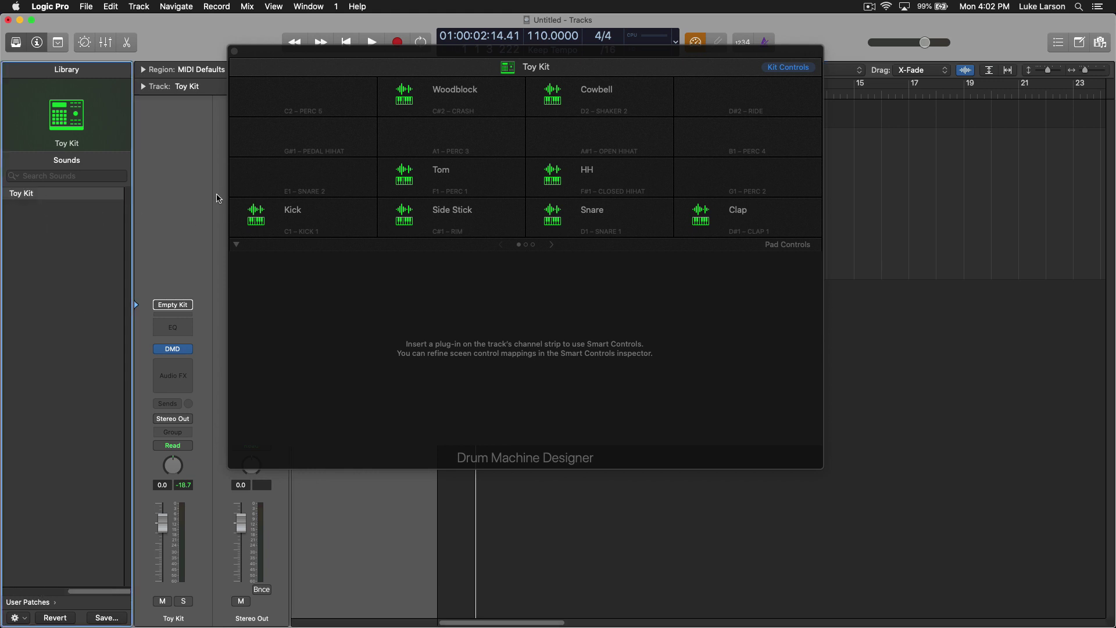
click(234, 51)
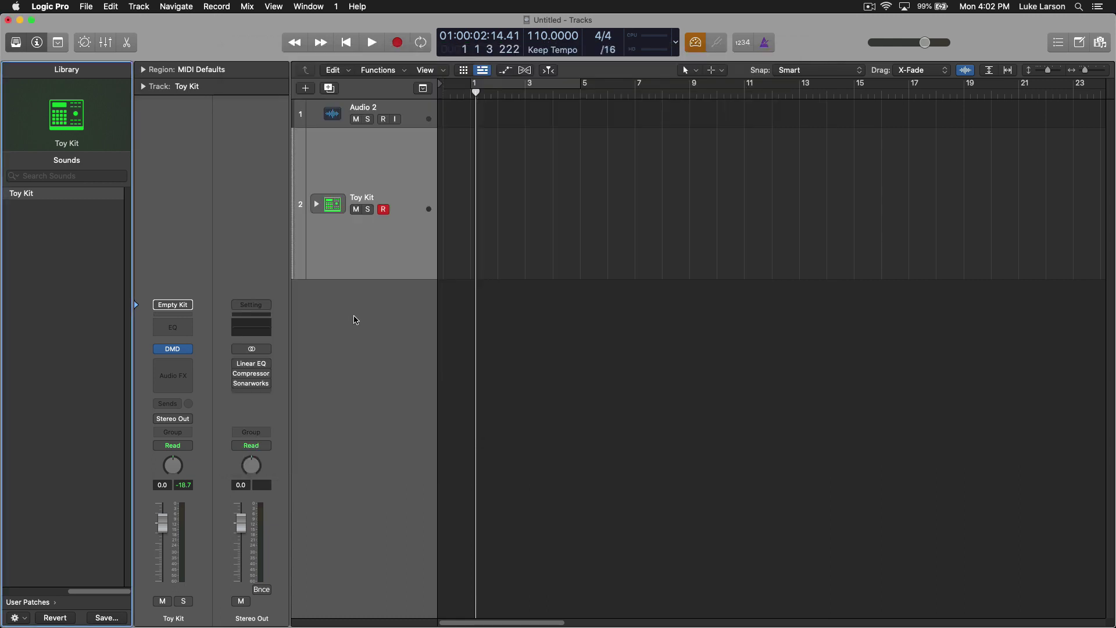
Add a new Rock Drummer track.
click(305, 88)
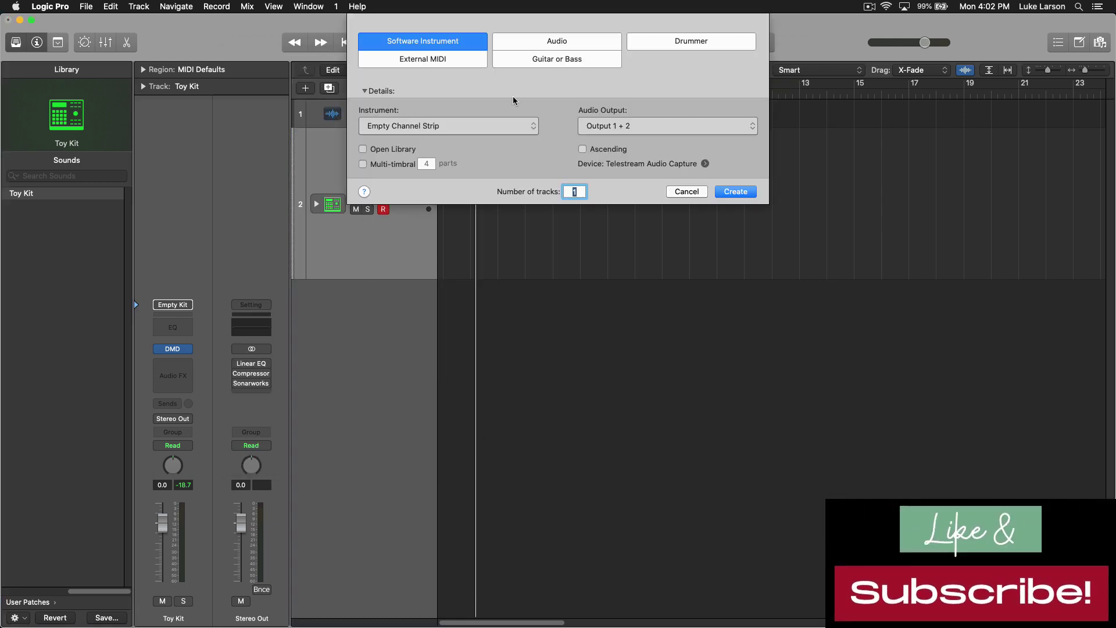
click(666, 41)
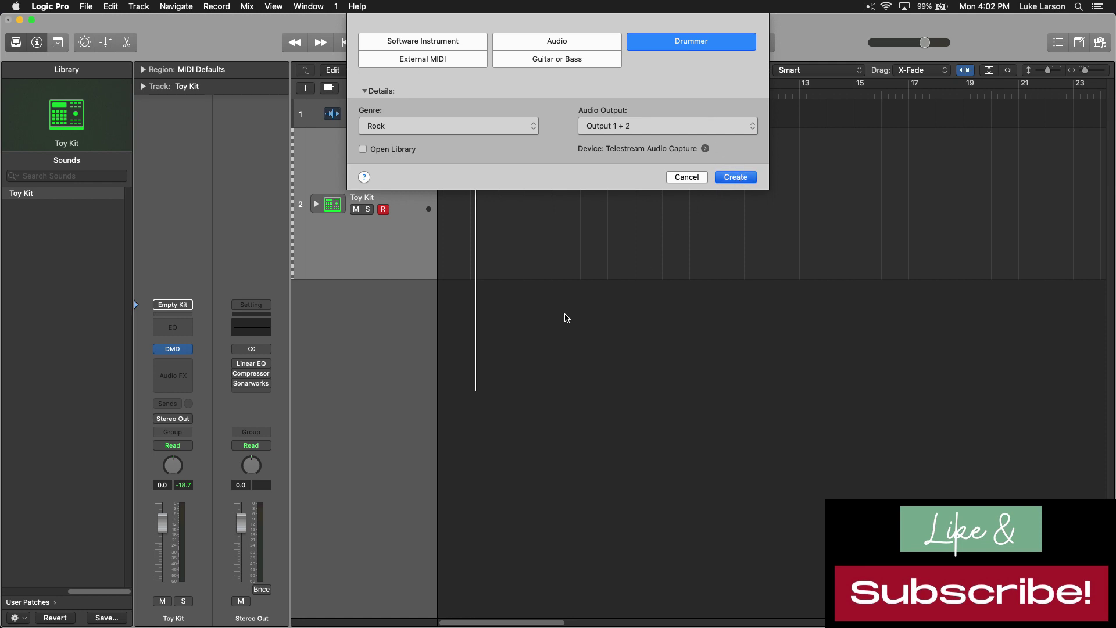
key(Return)
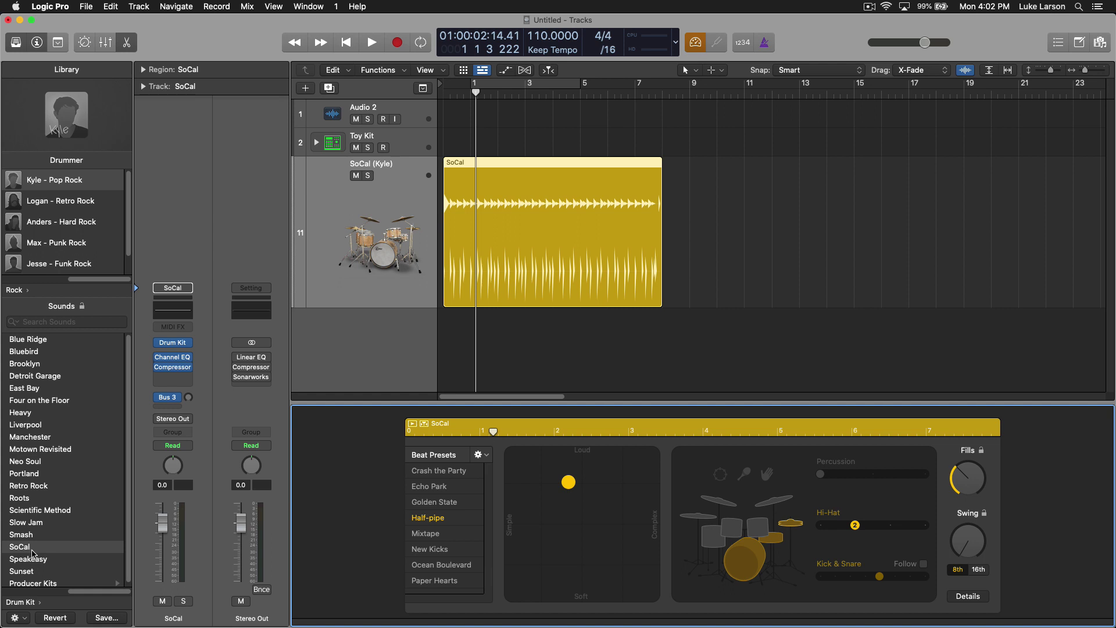
Load the Toy Kit user patch onto the Drummer track from the Library.
drag(94, 591, 26, 593)
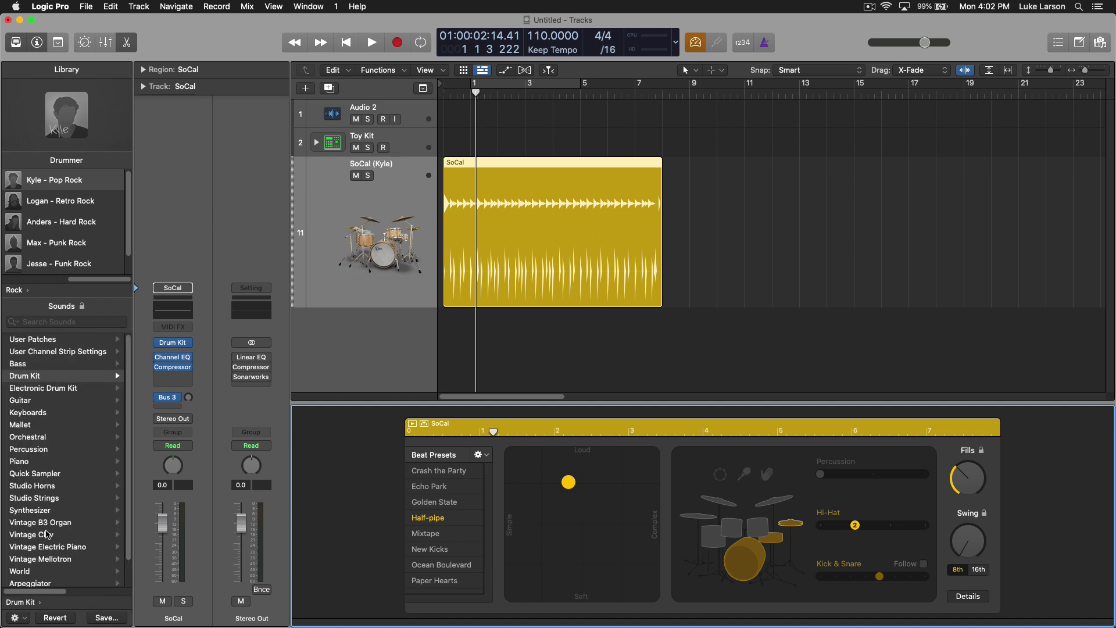
click(27, 339)
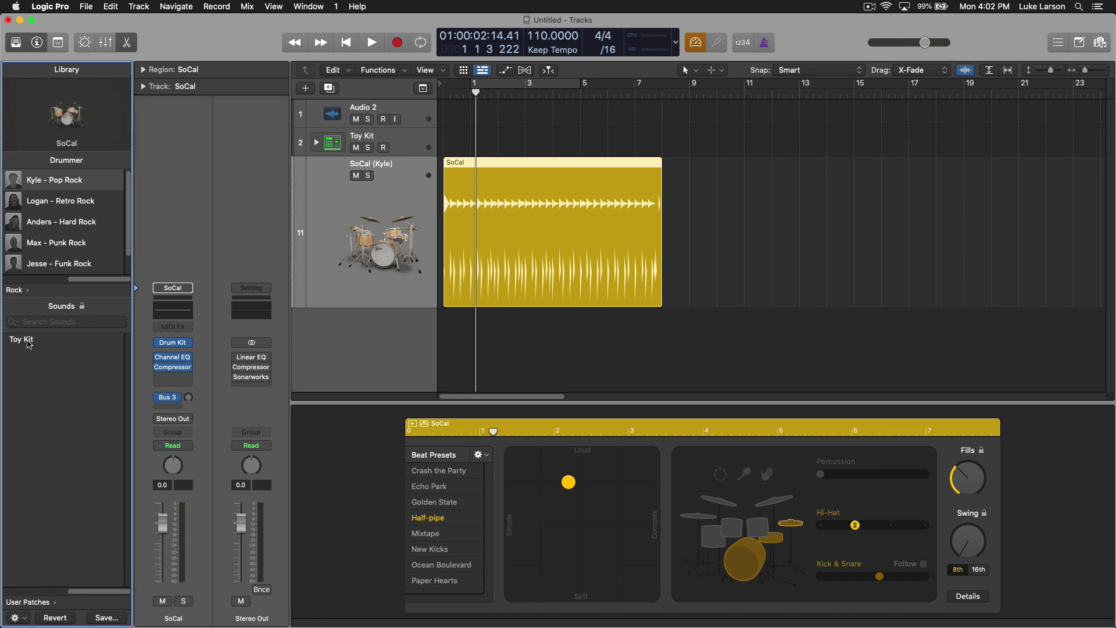
click(32, 341)
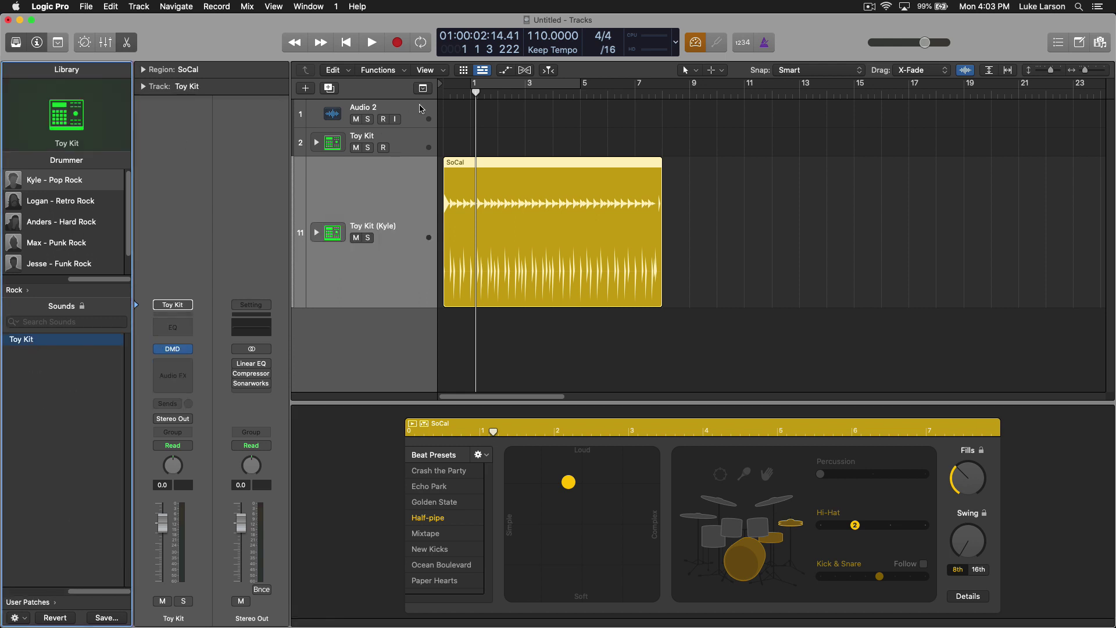
Play the Toy Kit (Kyle) Drummer track from the project start, then stop.
click(442, 93)
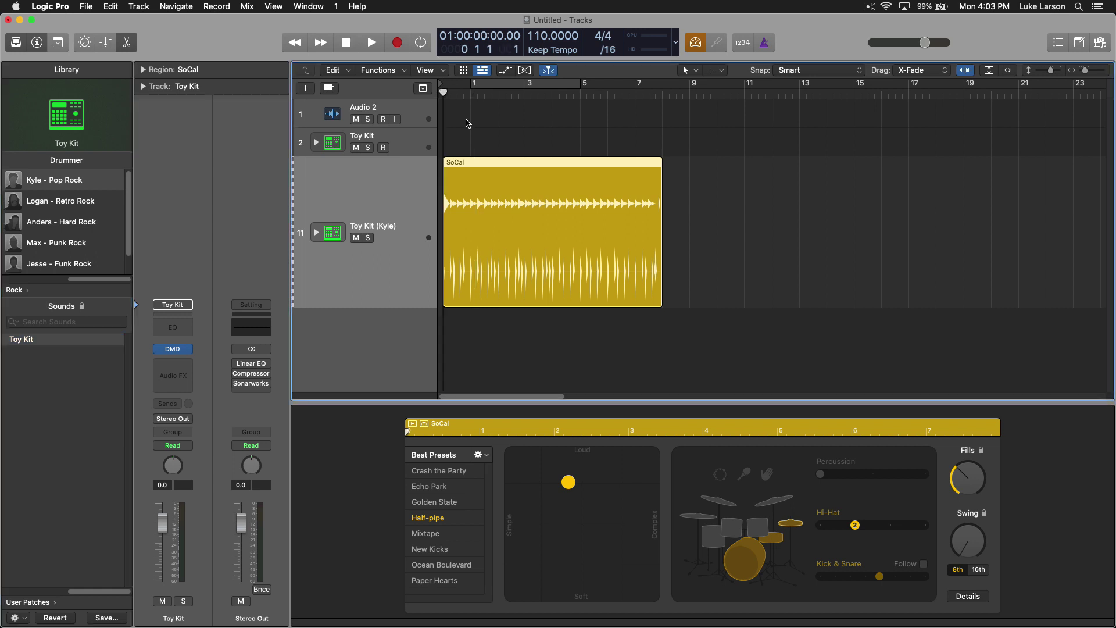
key(space)
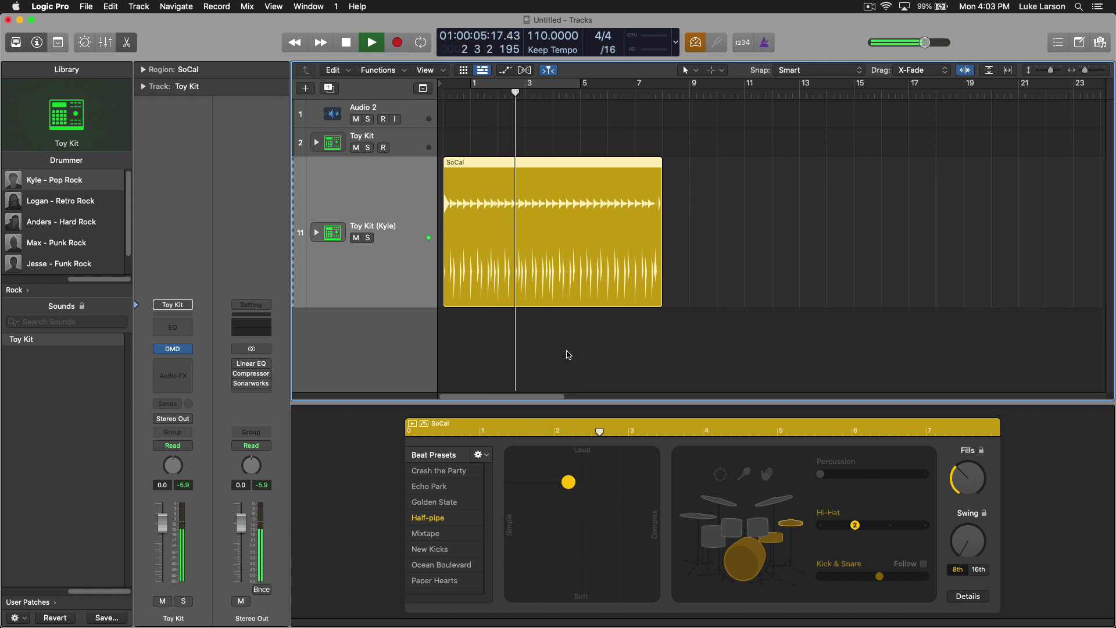
key(space)
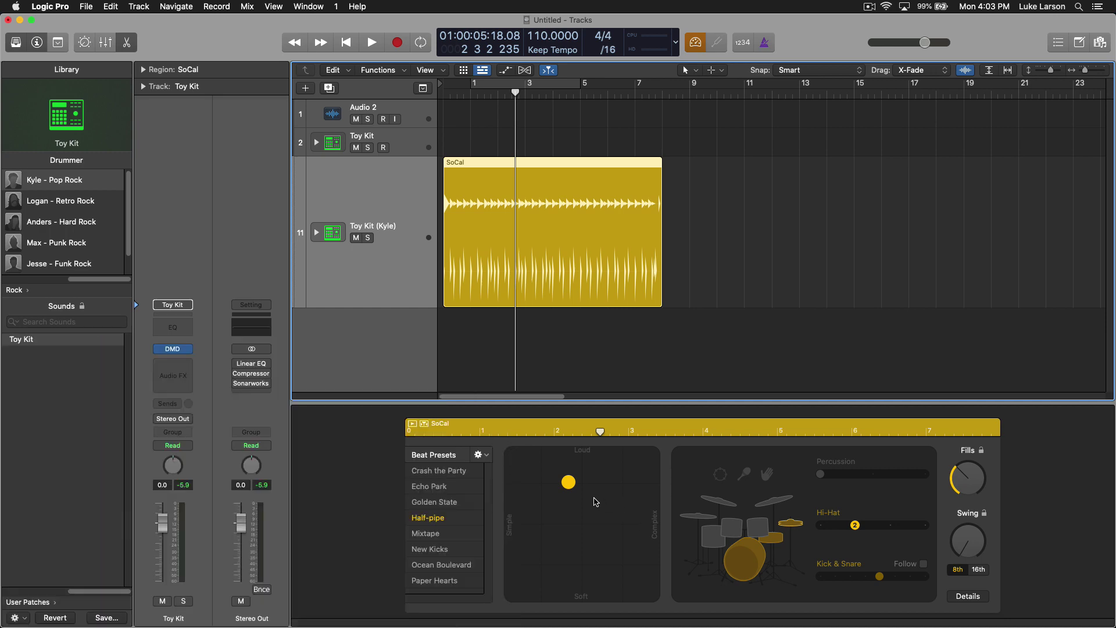
During playback, move the XY puck right, raise Percussion for claps, and increase Fills.
key(space)
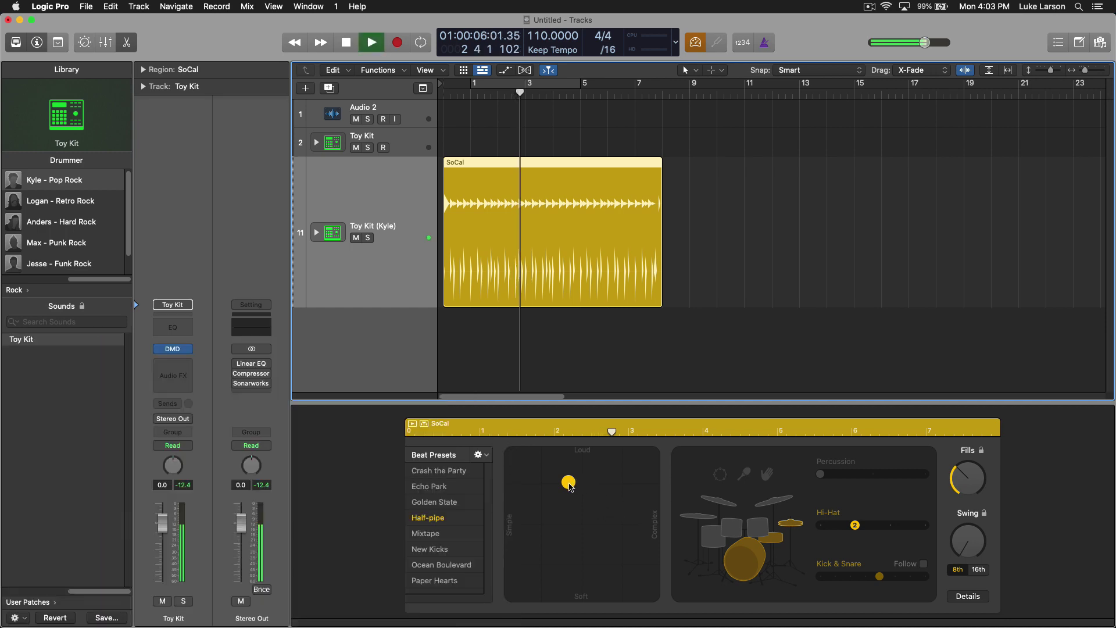
drag(572, 485, 616, 487)
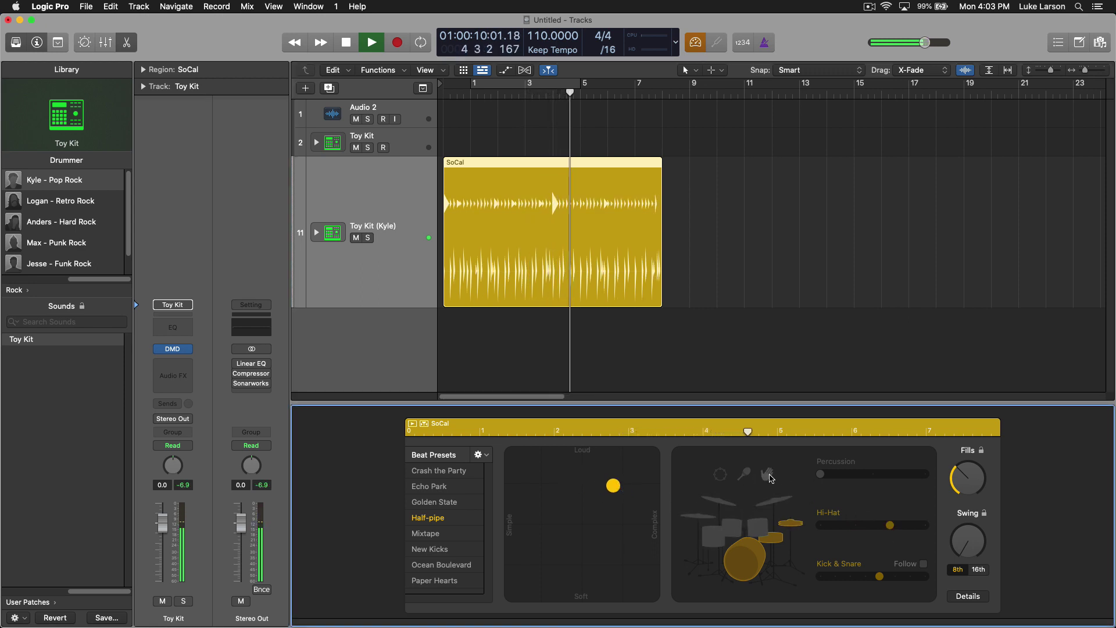
drag(820, 474, 871, 475)
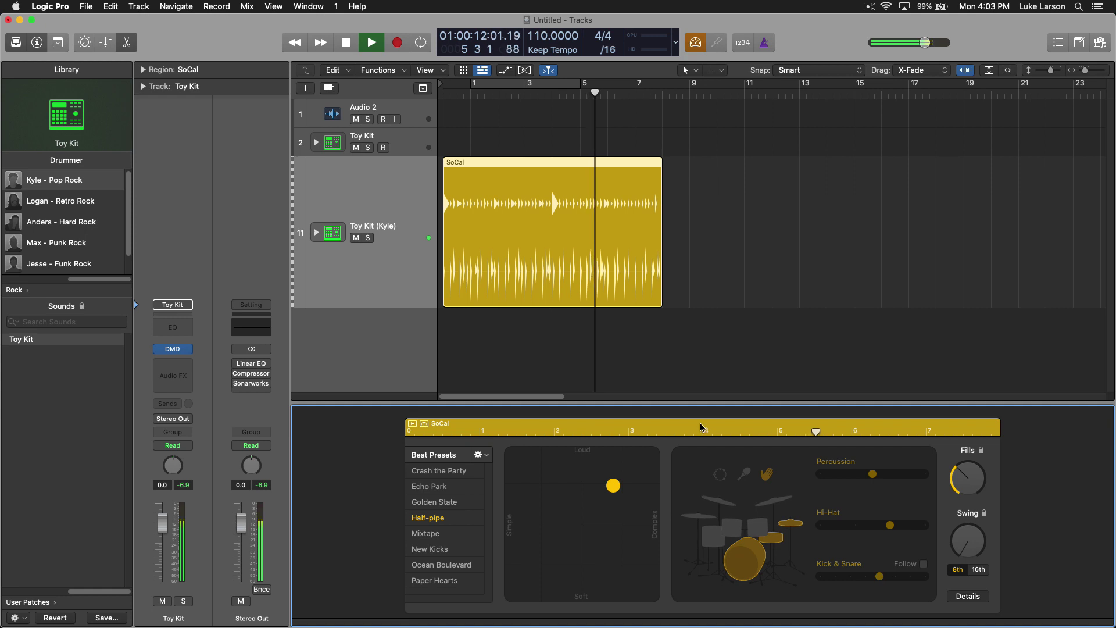
drag(942, 475, 944, 462)
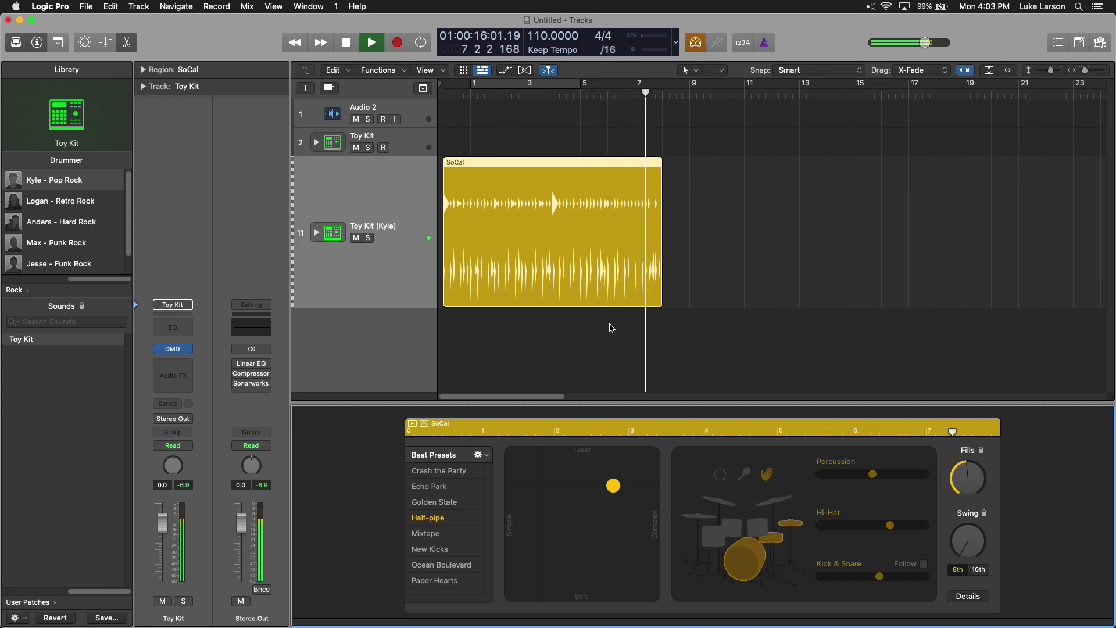
key(space)
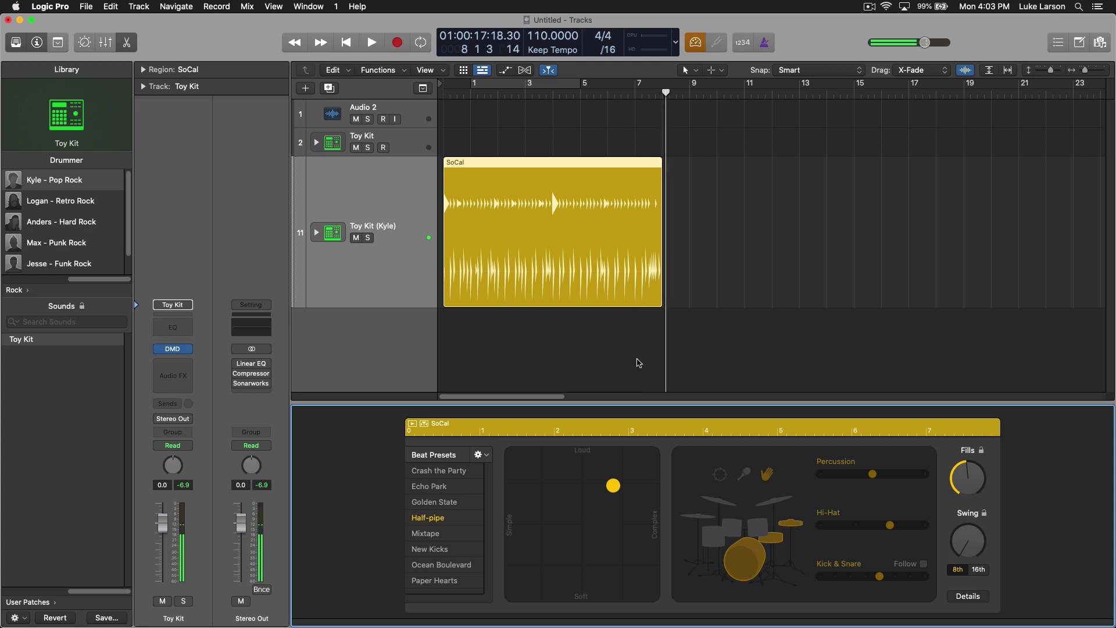